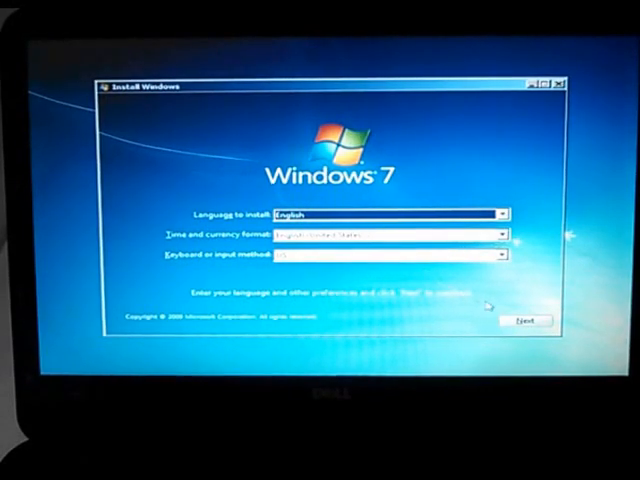
Step: Keep English language and regional settings and continue to the installer start page
left_click(522, 321)
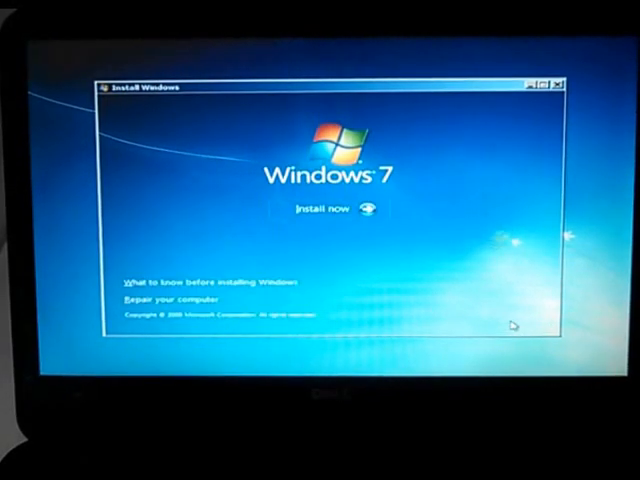
Step: Enter 'Repair your computer' and cancel out of the system image restore to reach the recovery tool list
left_click(182, 304)
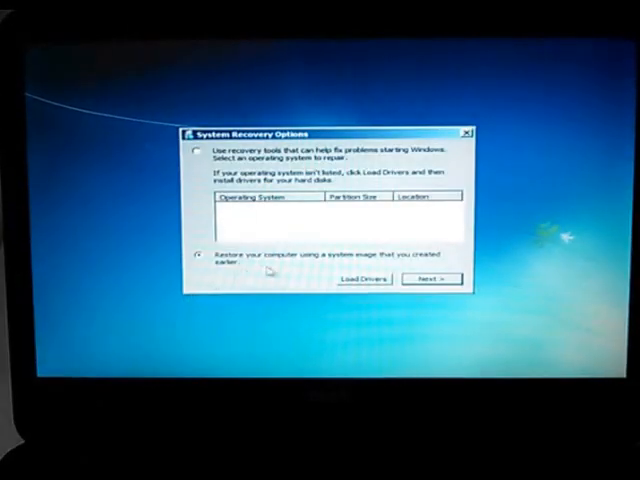
left_click(430, 279)
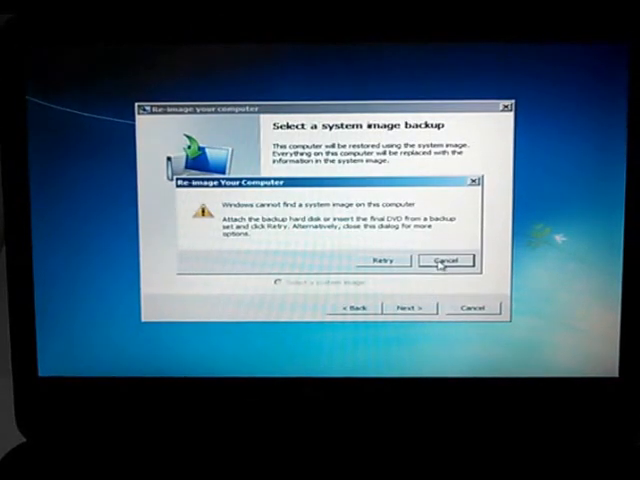
left_click(440, 262)
left_click(466, 311)
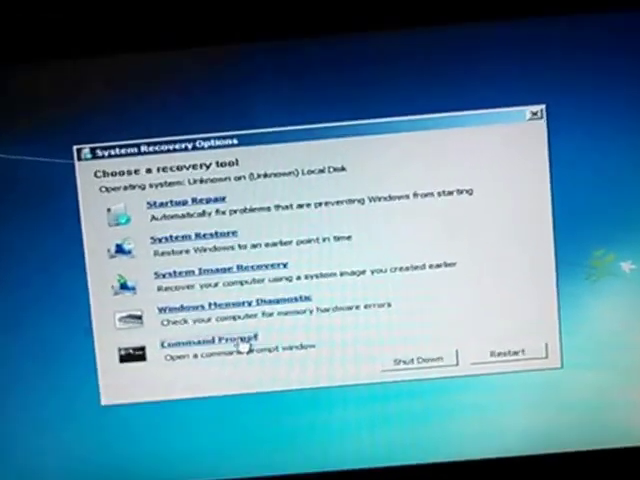
Step: Launch Command Prompt from the System Recovery Options list
left_click(246, 345)
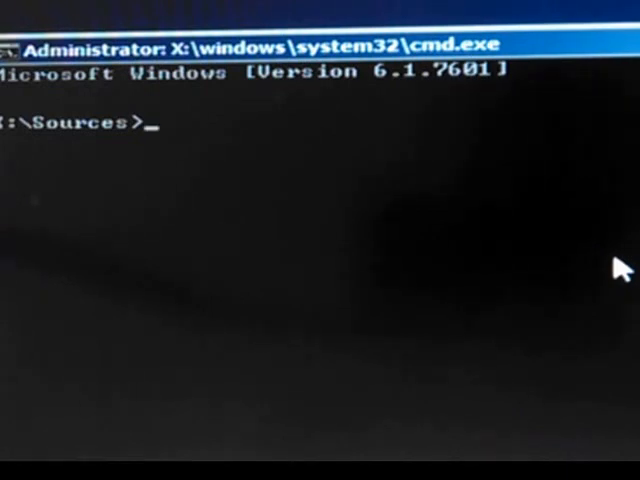
type("c")
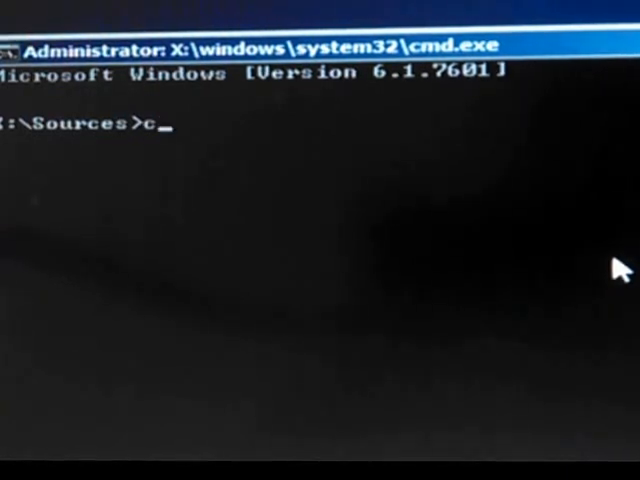
type(":")
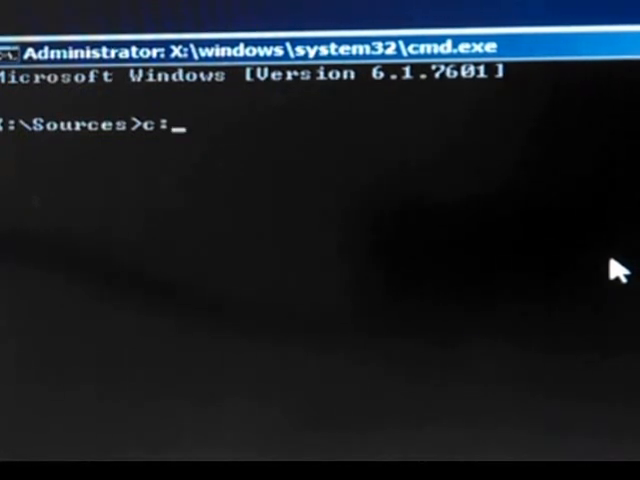
Step: Switch to drive C, list 3521A14.exe, and run that BIOS updater
key("Return")
type("dir")
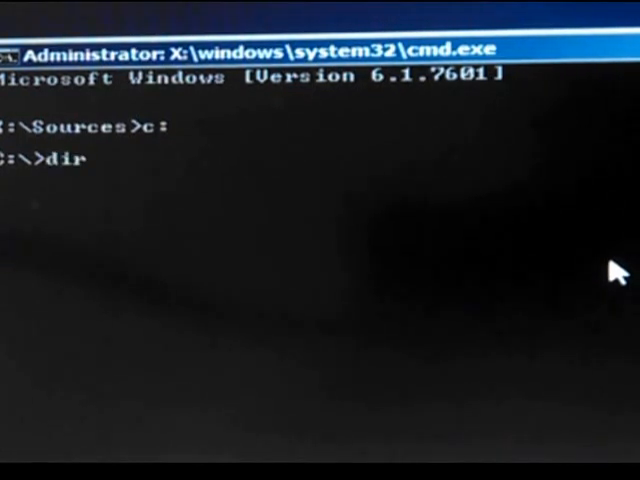
key("Return")
type("3521A14.exe")
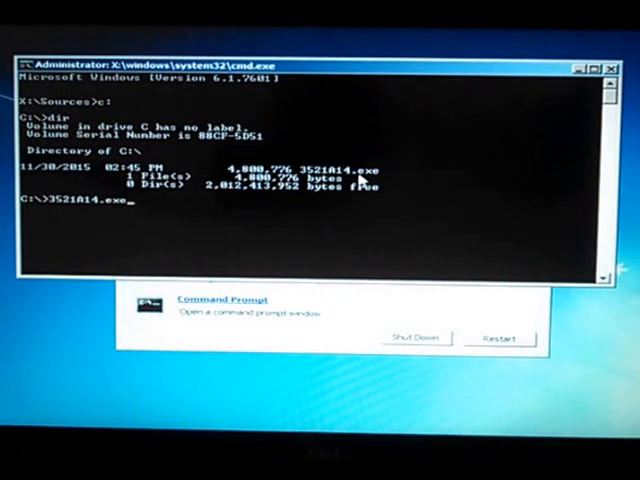
key("Return")
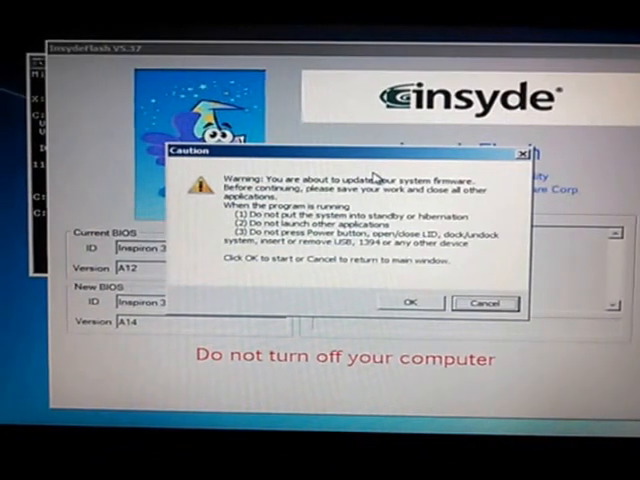
Step: Review the Caution dialog (A12 to A14) and confirm it to start the BIOS flash
mouse_move(376, 153)
left_mouse_down()
mouse_move(420, 165)
mouse_move(462, 192)
left_mouse_up()
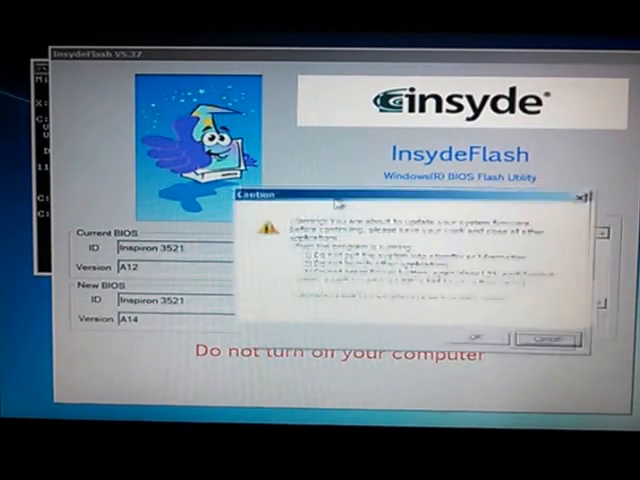
left_click_drag(364, 193, 272, 200)
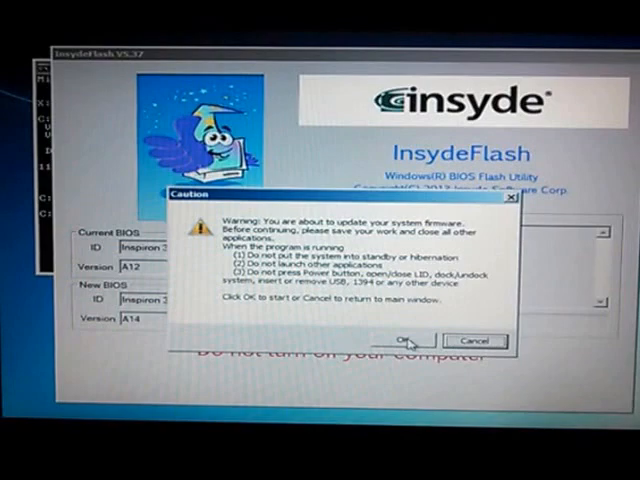
left_click(405, 342)
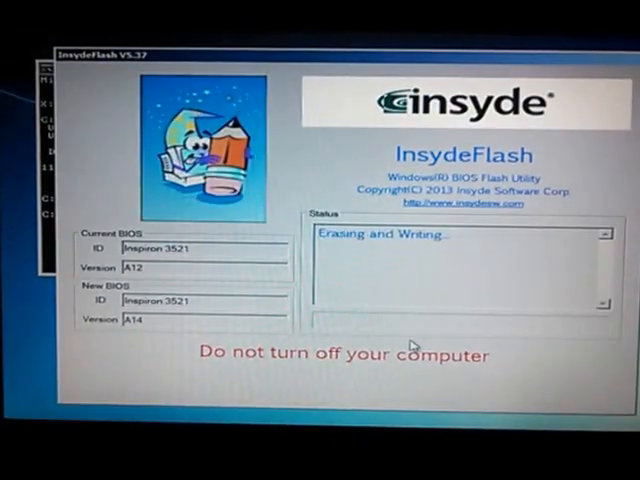